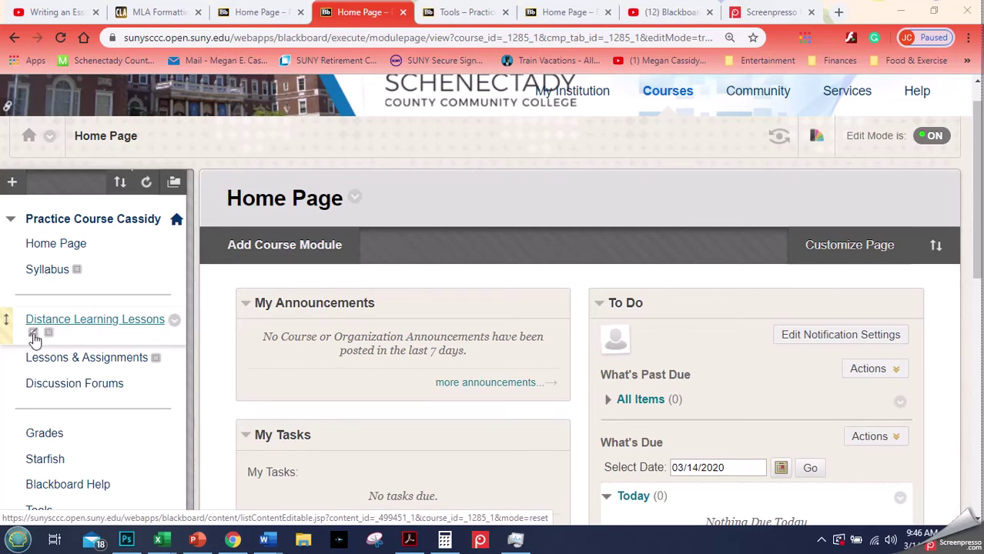
Start creating a new content folder in the Distance Learning Lessons area of the practice course
left_click(117, 321)
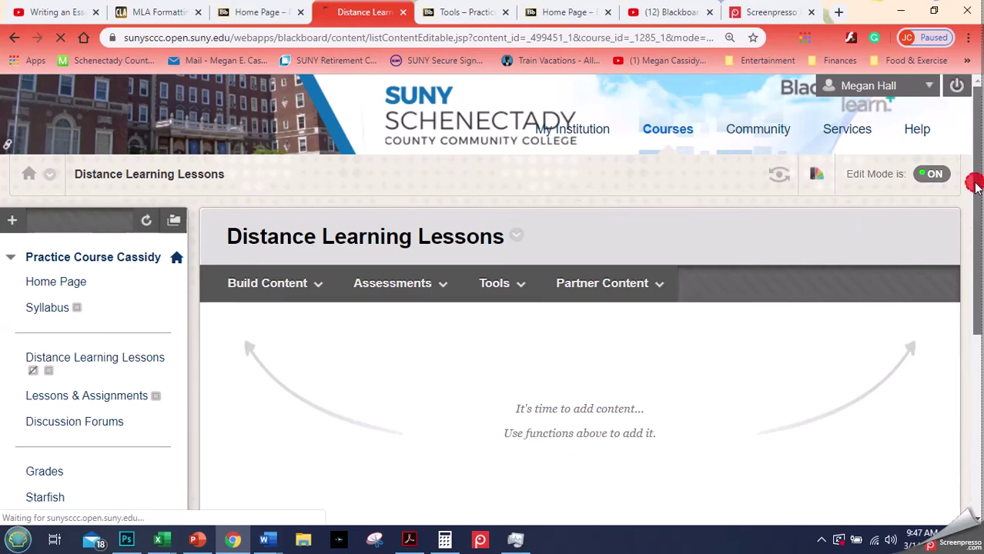
left_click_drag(974, 183, 972, 240)
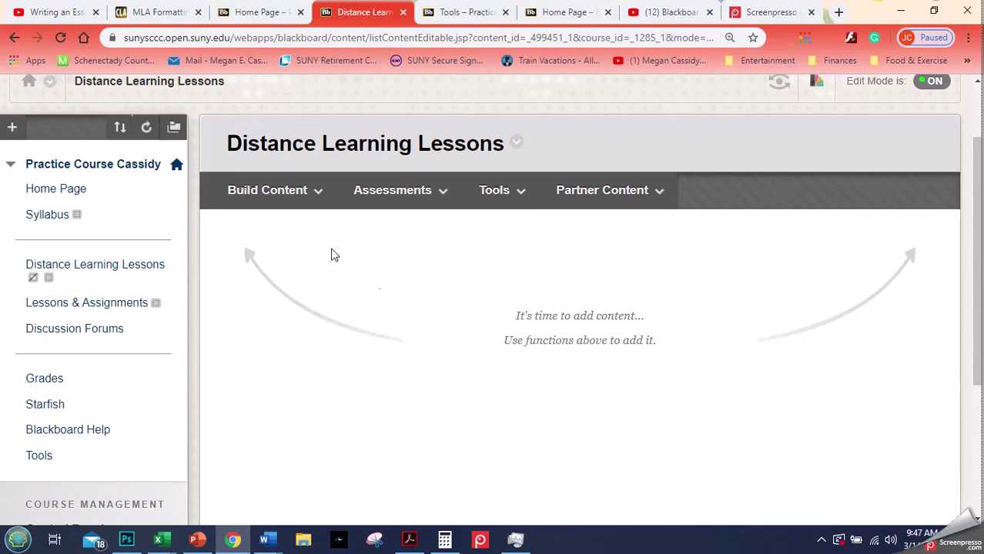
left_click(321, 201)
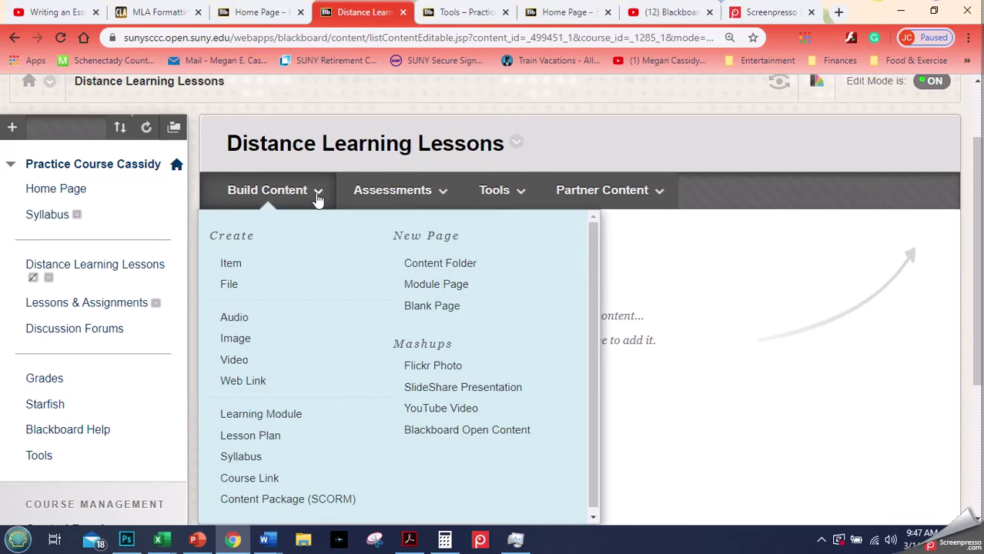
left_click(416, 191)
left_click(282, 198)
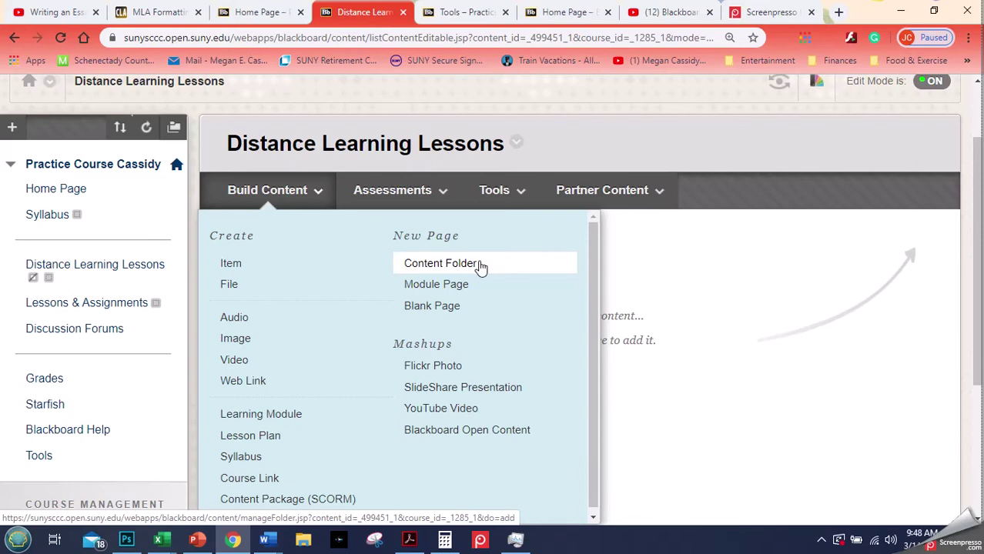
left_click(479, 264)
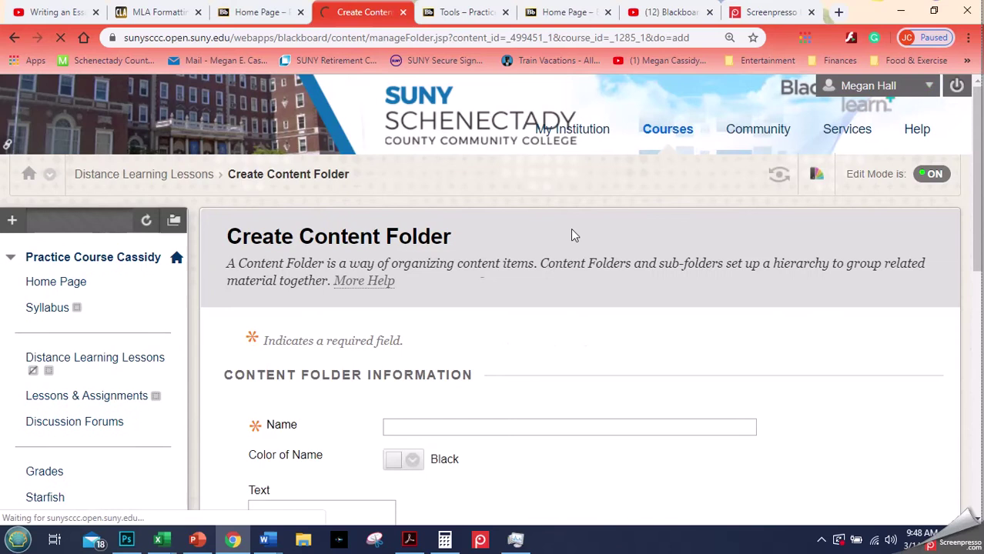
Name the content folder "Unit 1: Summary and Response Essays"
left_click_drag(982, 204, 978, 287)
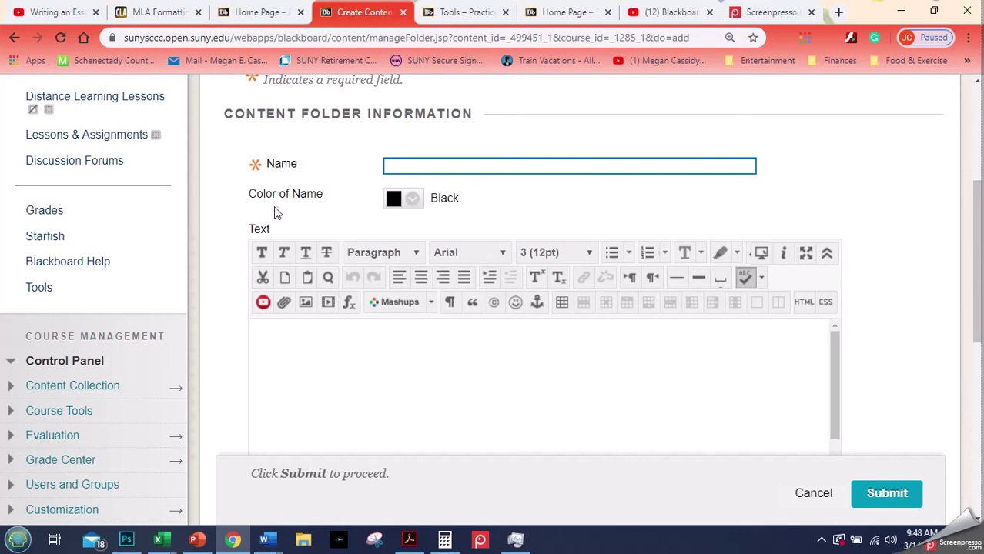
left_click(409, 168)
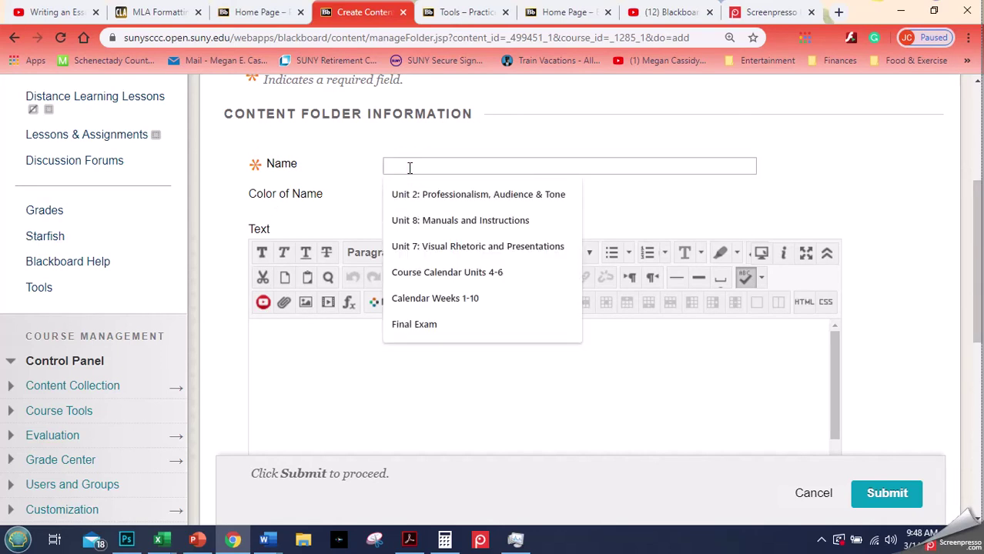
type("Un")
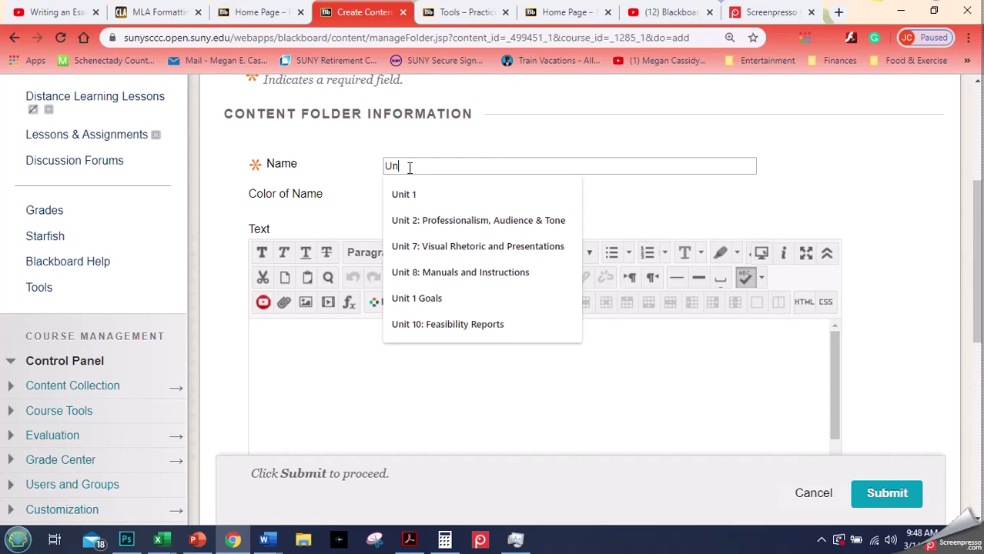
type("it 1")
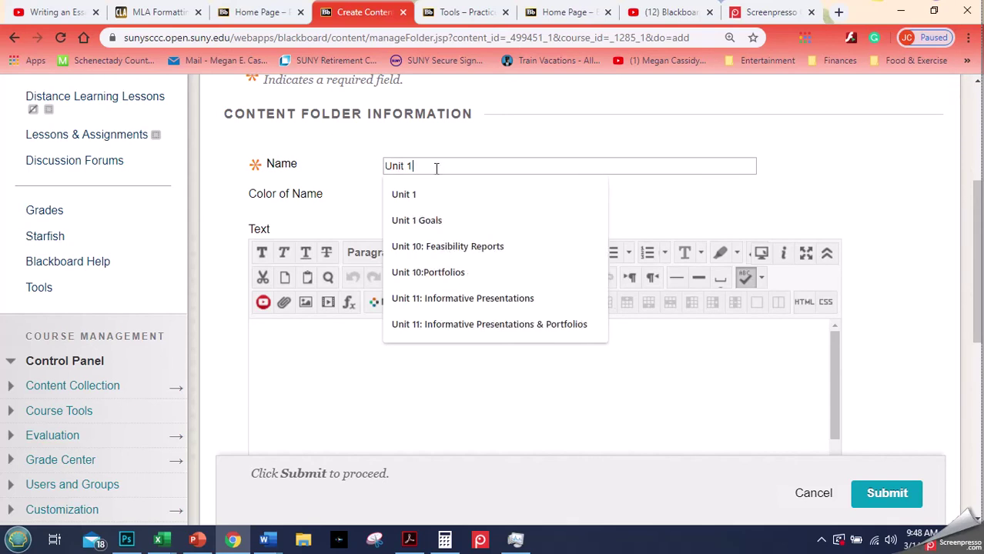
type(":")
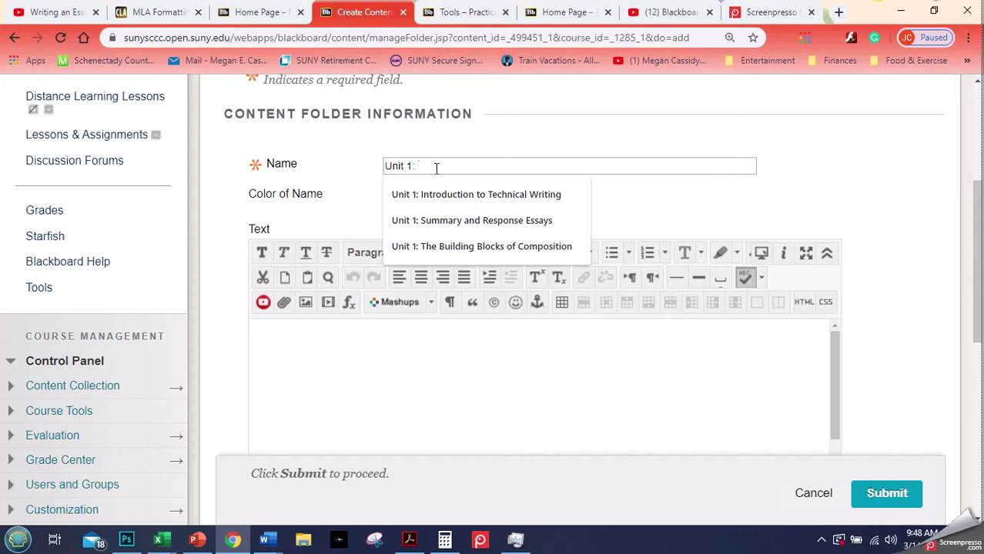
left_click(478, 220)
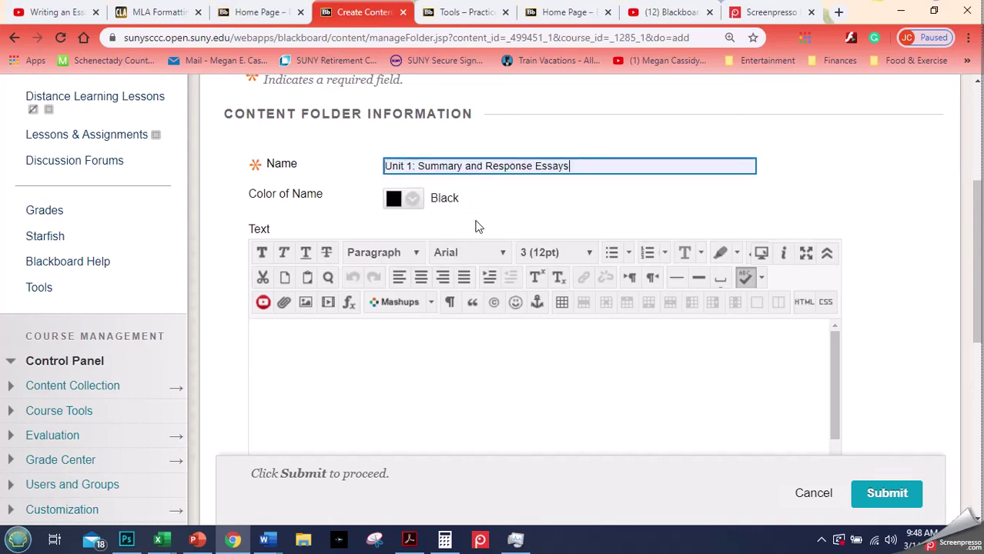
Enter the folder description "This unit contains lessons and assignments leading up to your summary and response essay."
left_click(368, 364)
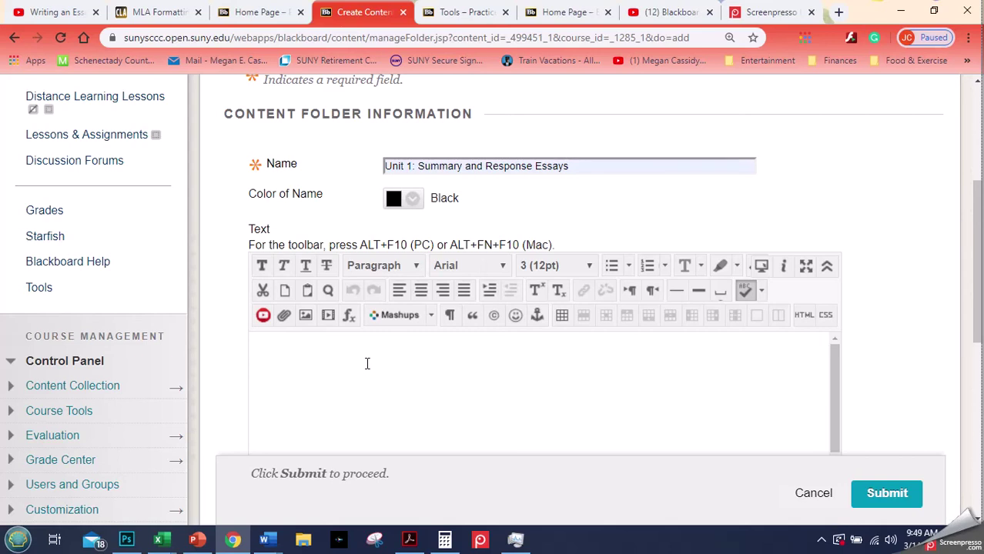
type("This unit c")
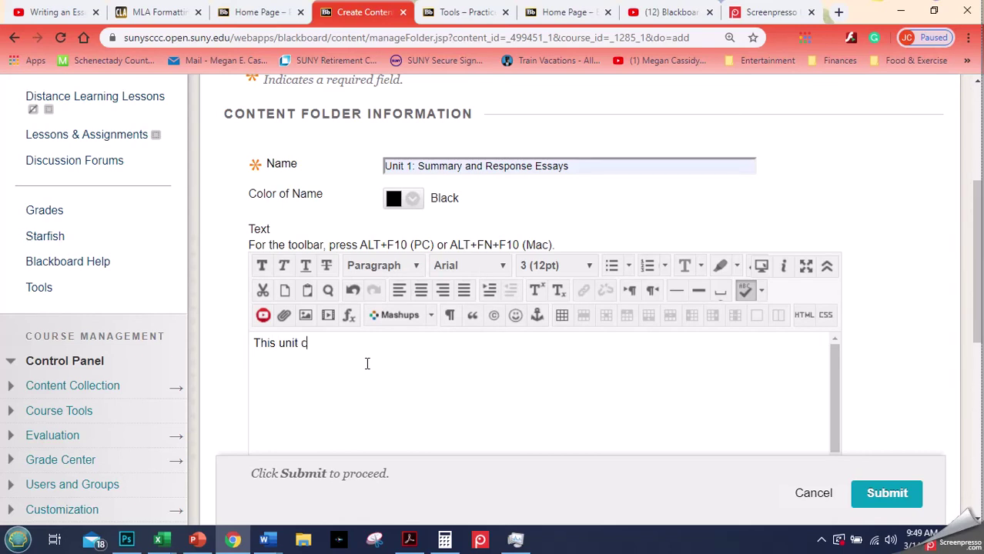
type("ontains assignme")
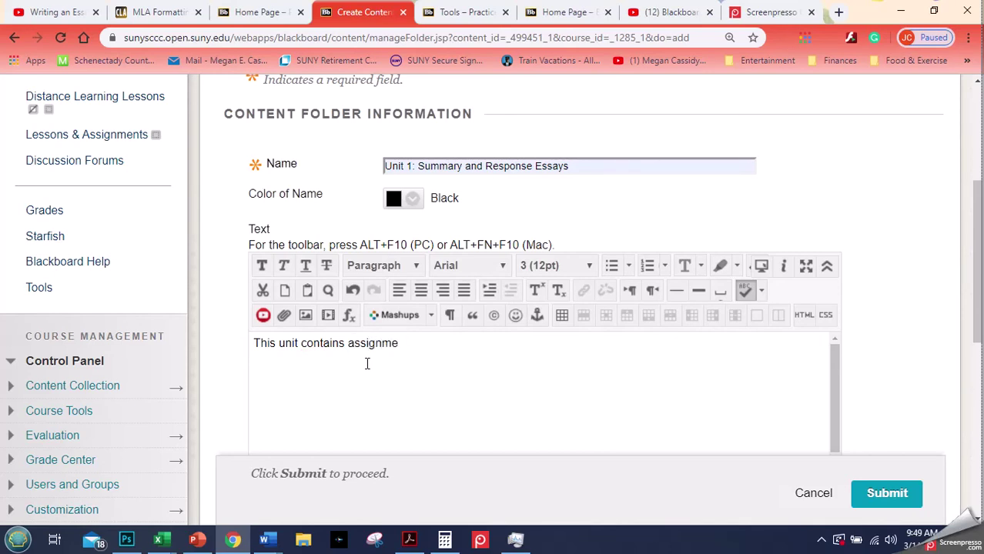
type("nts and")
left_click(348, 342)
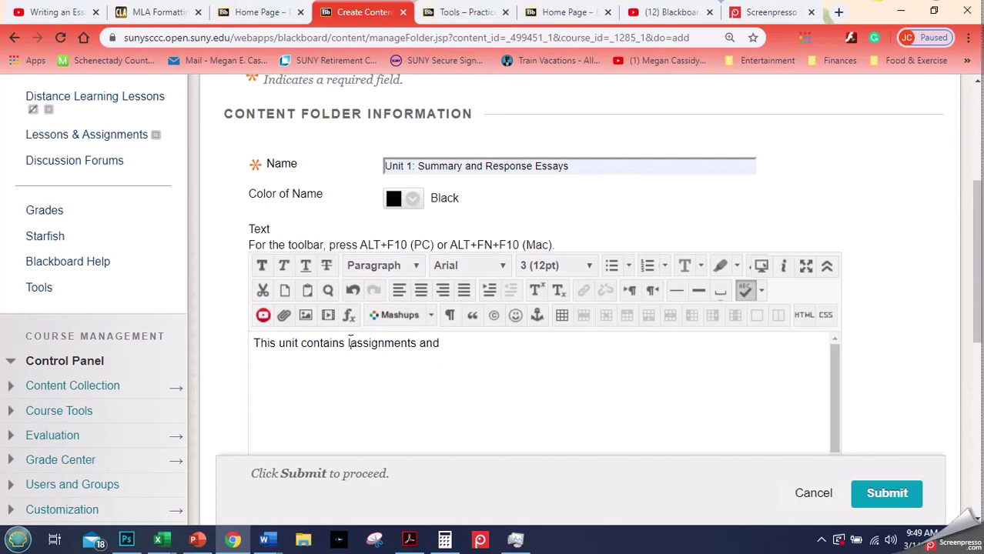
type("essons ")
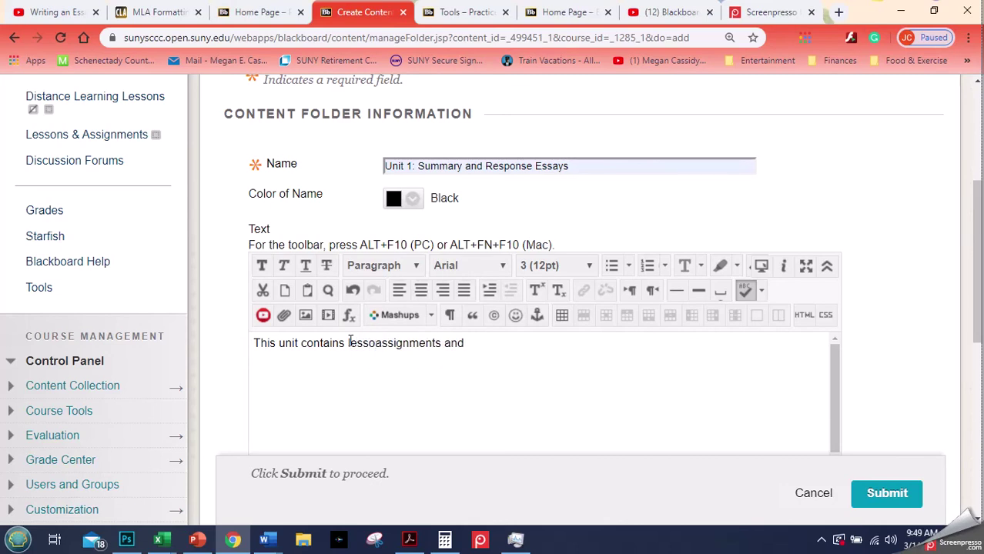
type("and")
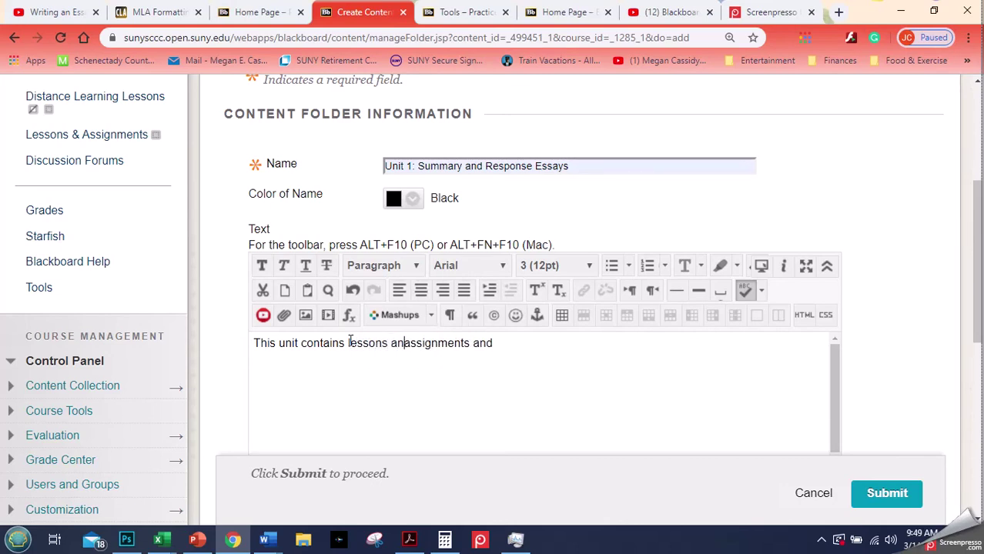
double_click(494, 343)
key("BackSpace")
type("lead")
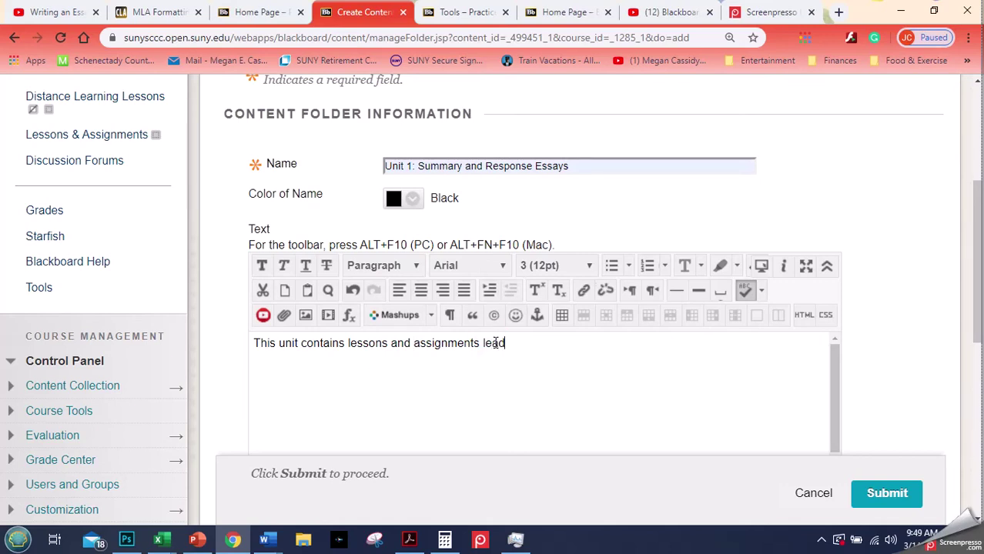
type("ing up to you")
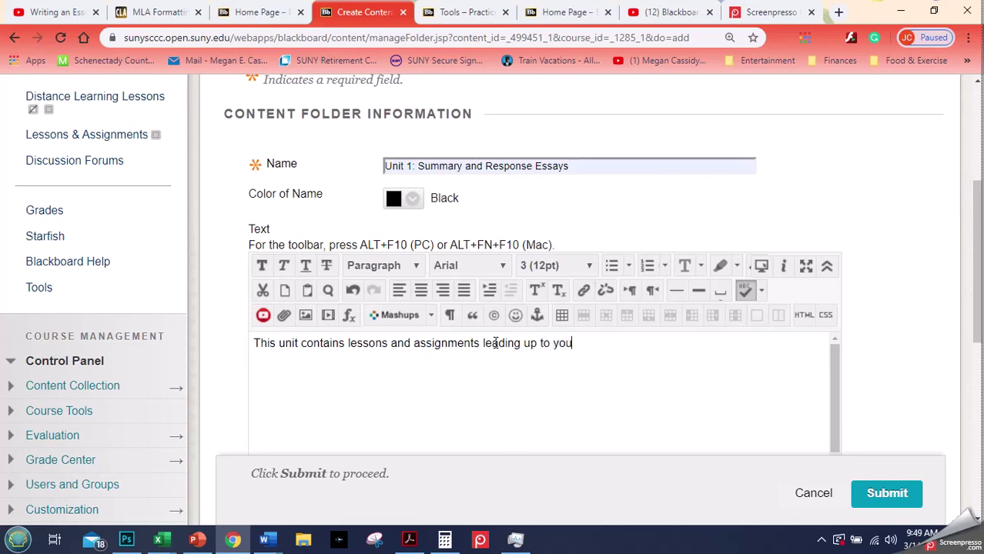
type("r summary and resp")
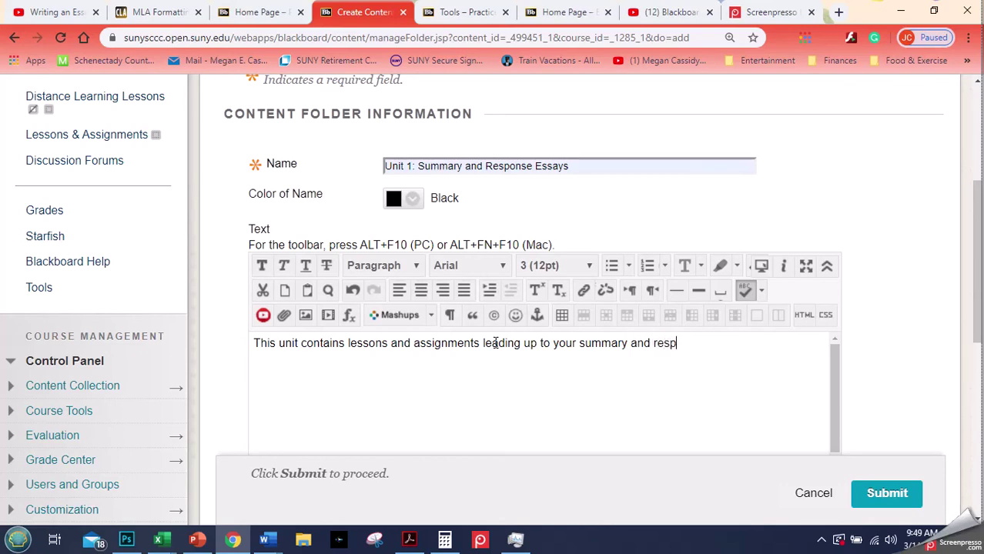
type("onse essay.")
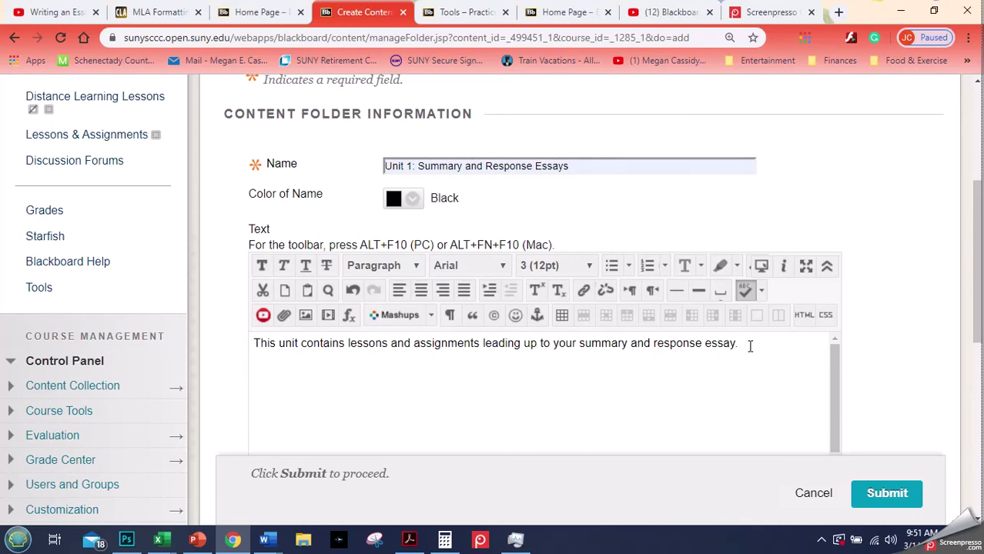
Add the sentence "Everything in this folder will be due by 11:59PM Saturday, April 4." to the description and check the date in the calendar
type("Everything in t")
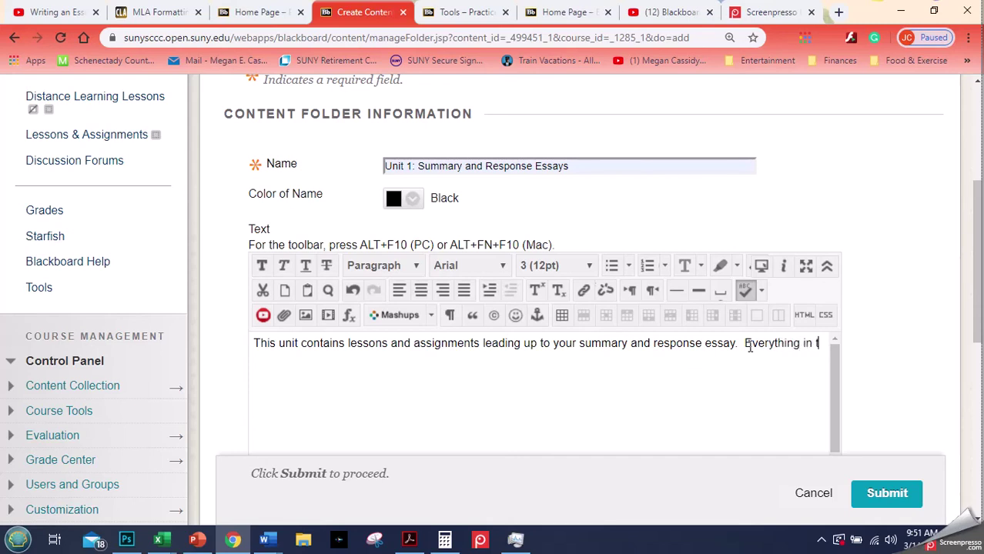
type("his folder wi")
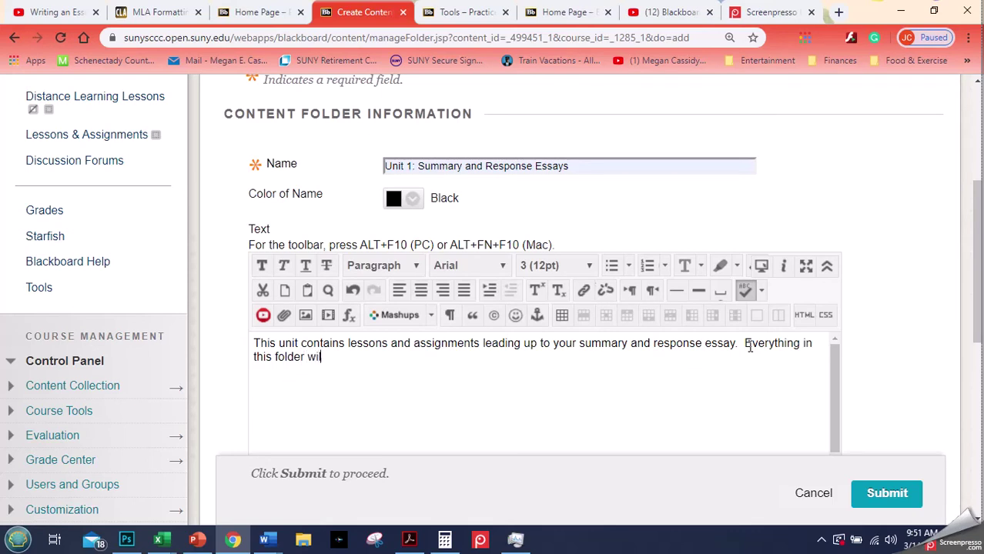
type("ll be due by 11")
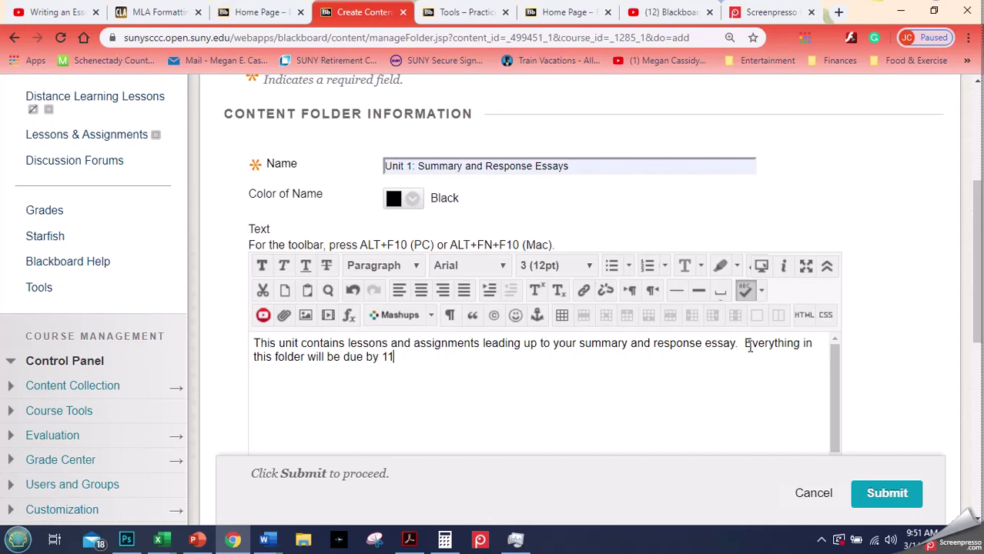
type(":59PM")
type("Sa")
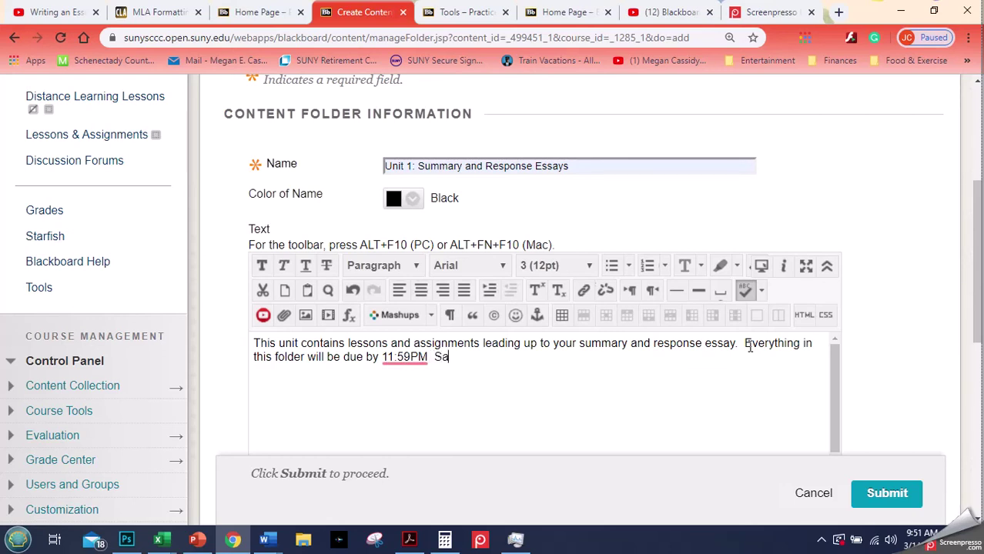
type("turday, April 4")
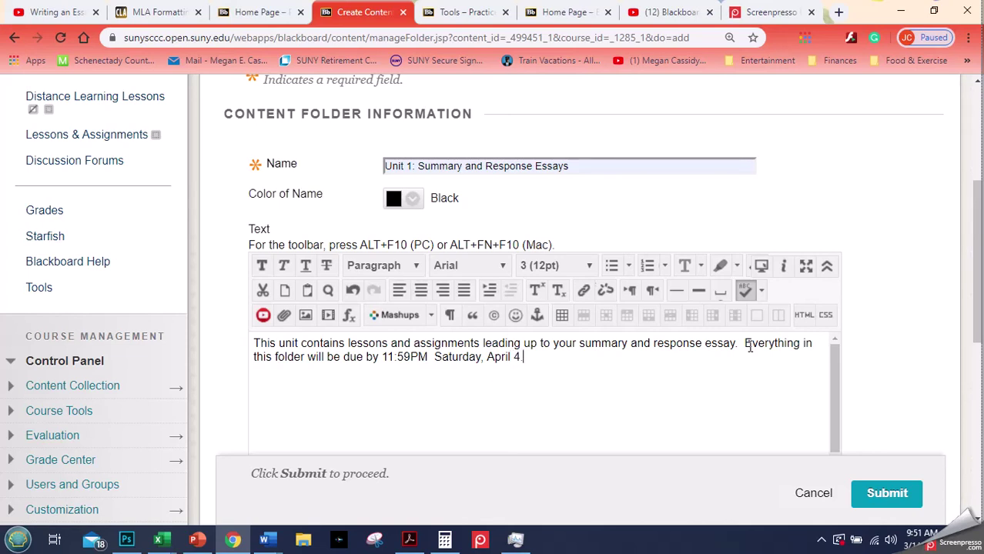
type(".")
left_click(917, 539)
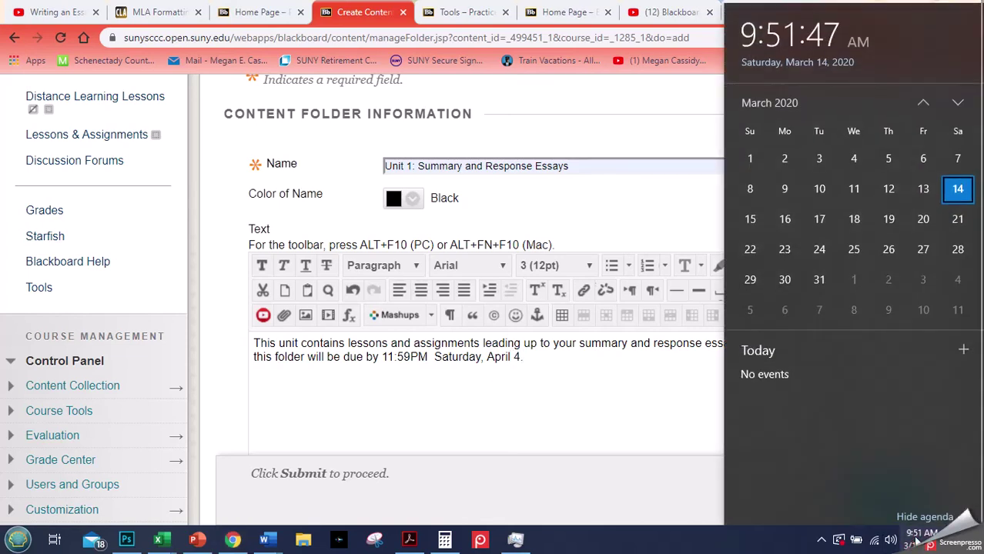
left_click(616, 415)
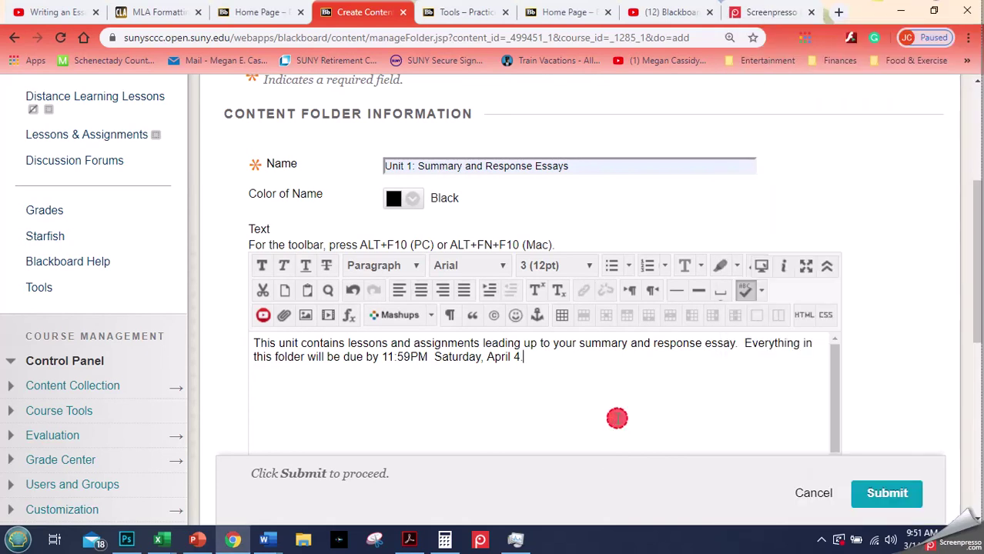
Submit the new Unit 1 folder and dismiss the confirmation banner on the Distance Learning Lessons page
left_click(905, 498)
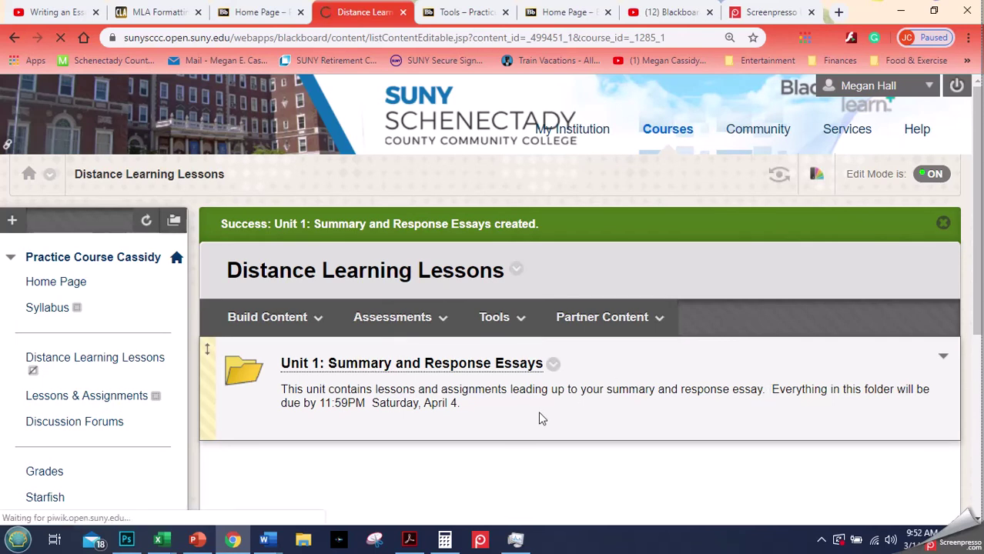
left_click(945, 223)
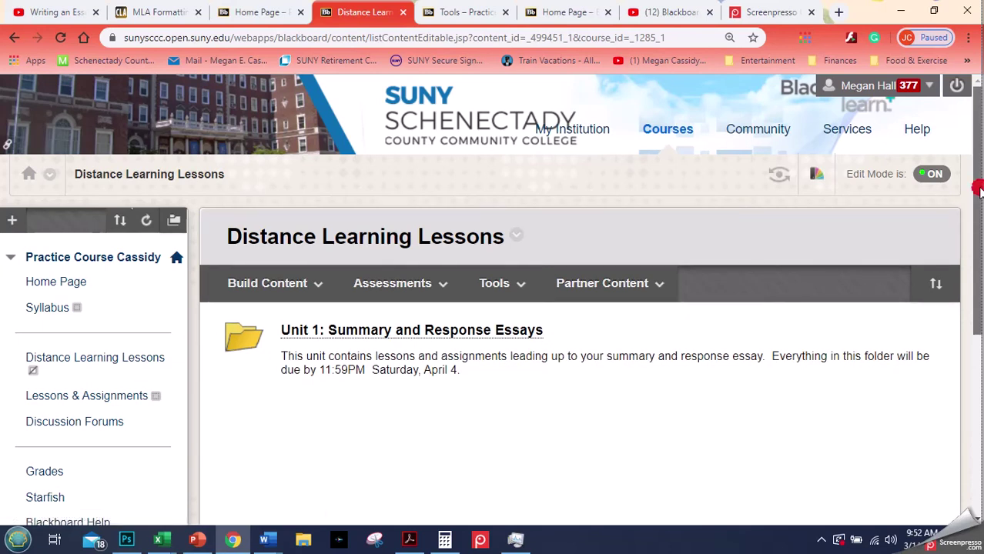
left_click_drag(978, 188, 977, 241)
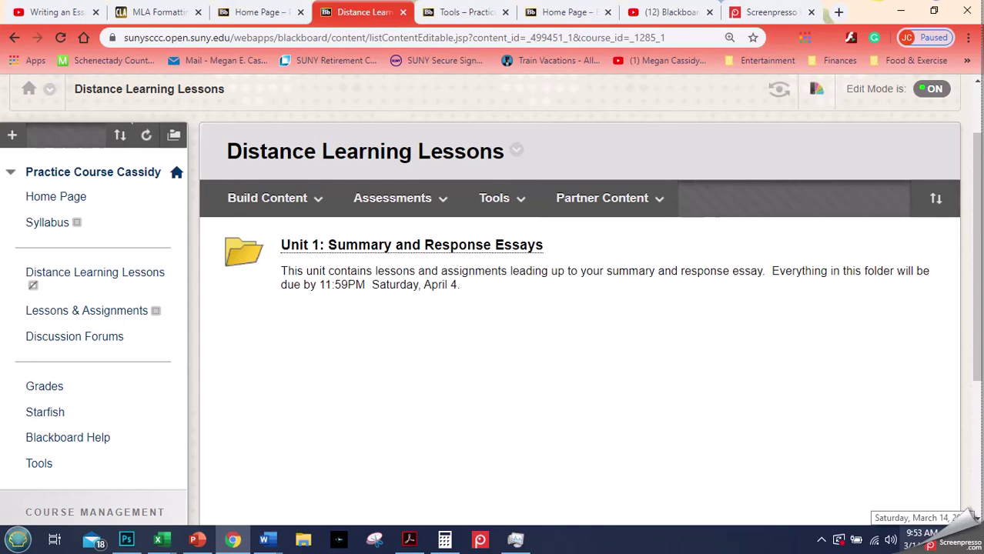
Switch to the ENG123-02 College Composition course and review the Unit 3 folder's goals under Online Lessons & Assignments
left_click(560, 8)
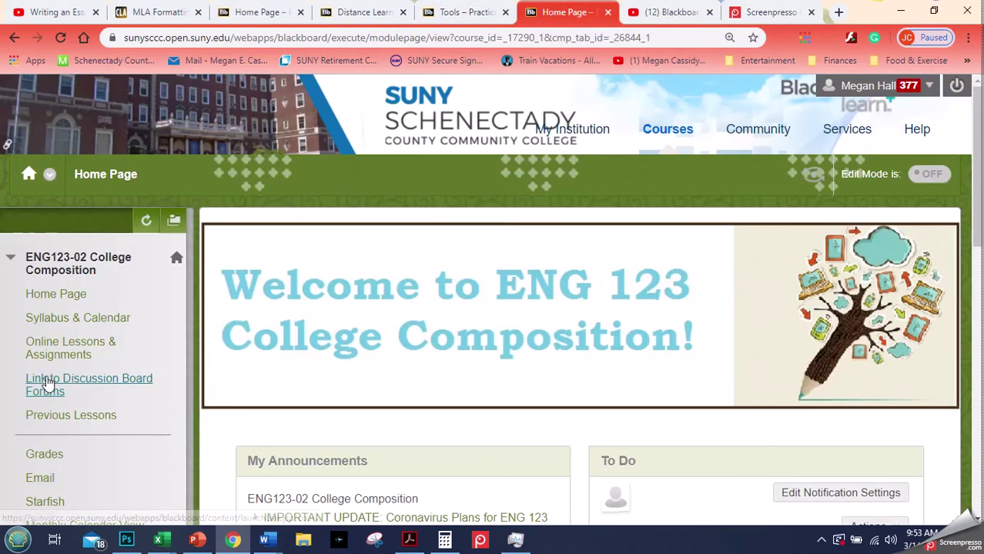
left_click(58, 346)
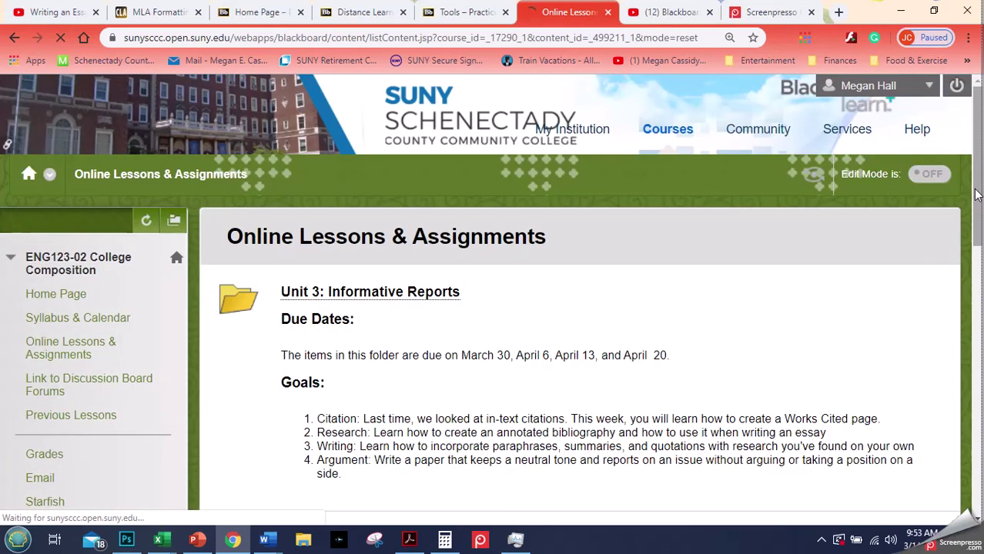
left_click_drag(977, 194, 976, 241)
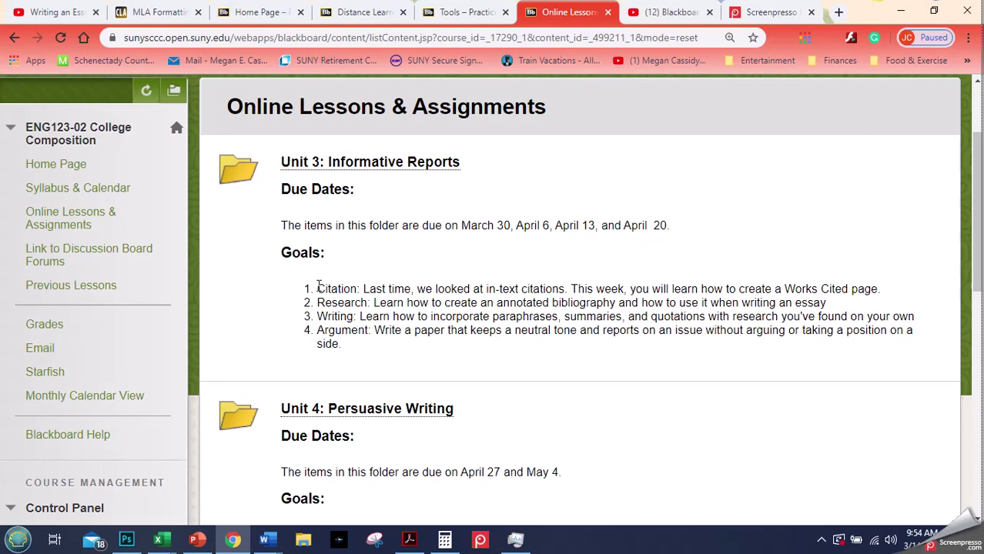
left_click_drag(318, 288, 418, 351)
left_click(418, 352)
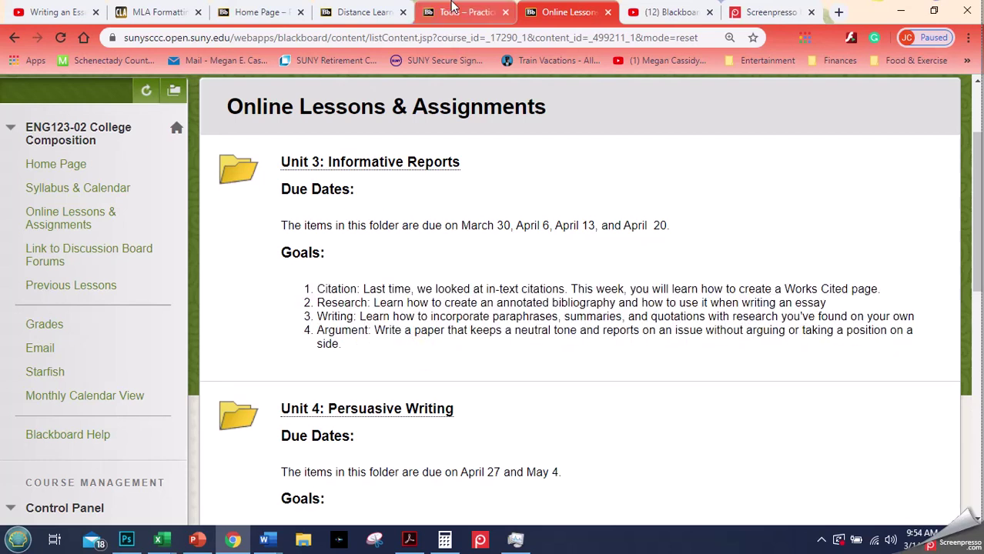
Close the extra Tools page of the practice course and return to its Distance Learning Lessons page
left_click(507, 13)
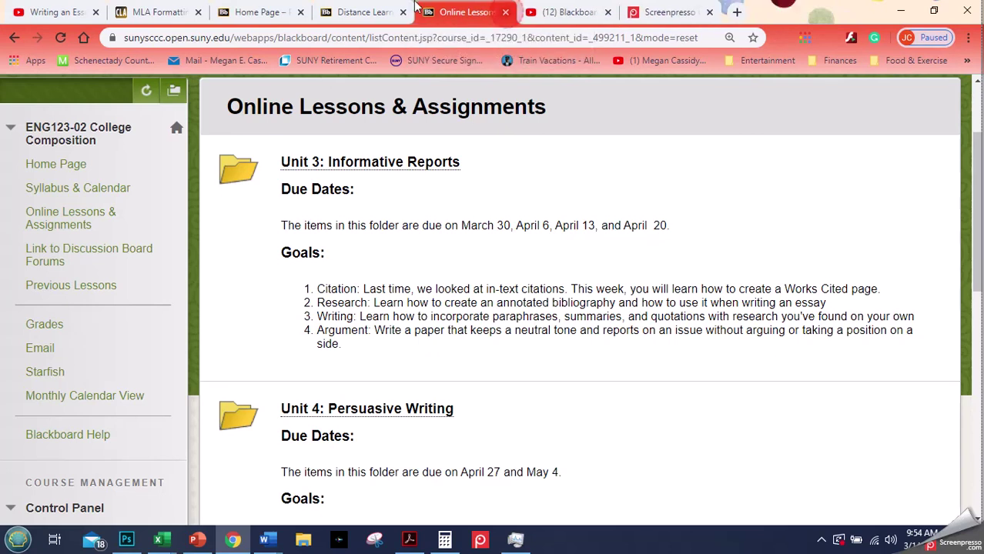
left_click(371, 8)
left_click(392, 198)
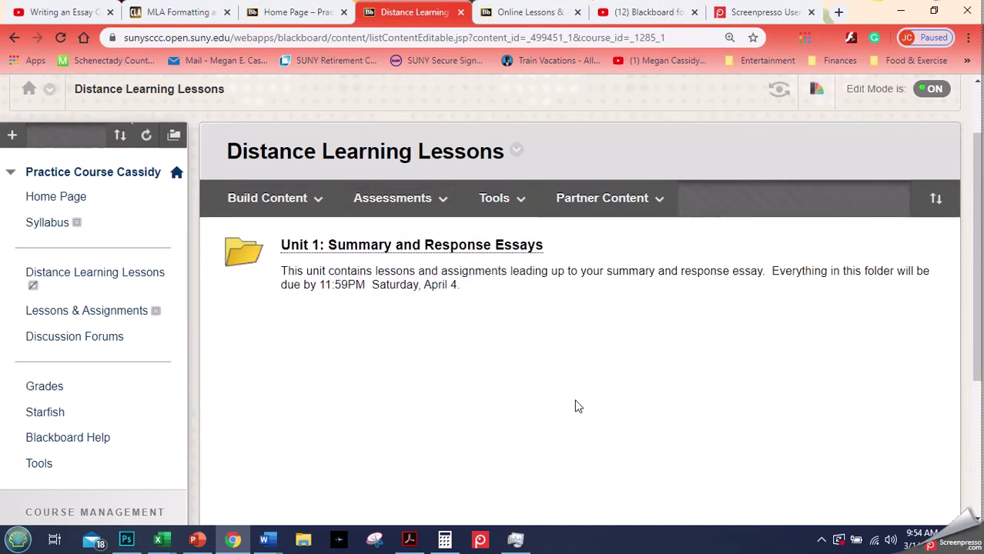
Start a new content folder in Distance Learning Lessons and name it "Unit 2: Argument"
left_click(302, 199)
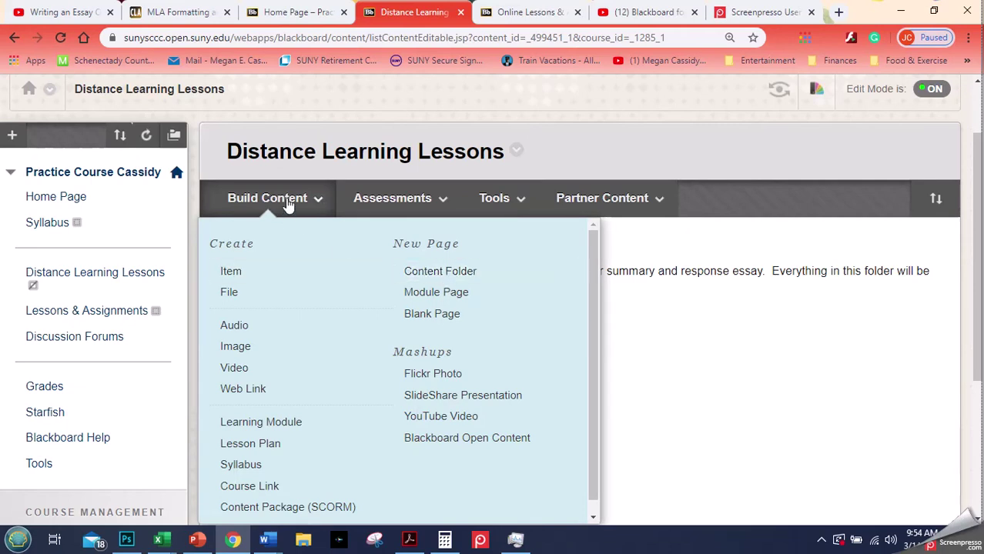
left_click(435, 274)
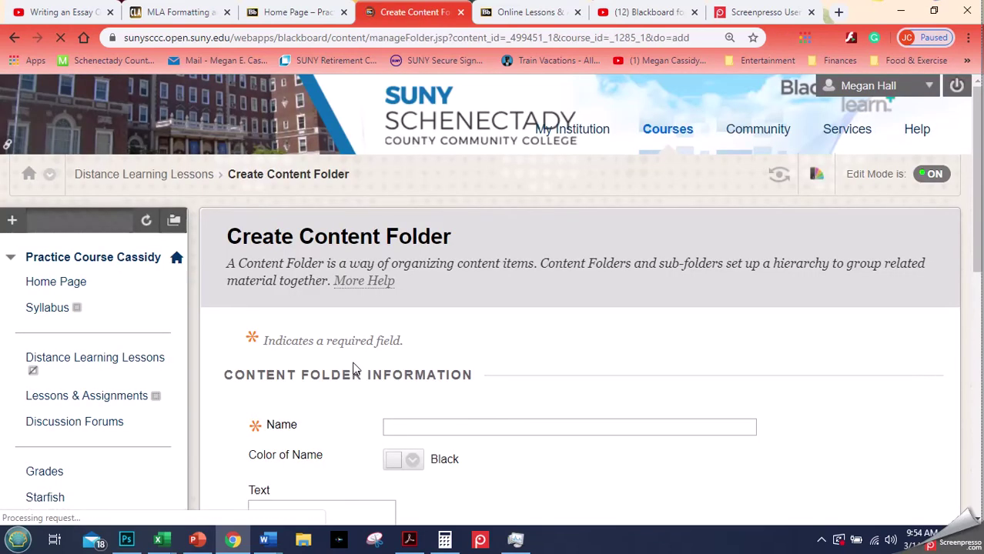
left_click(426, 426)
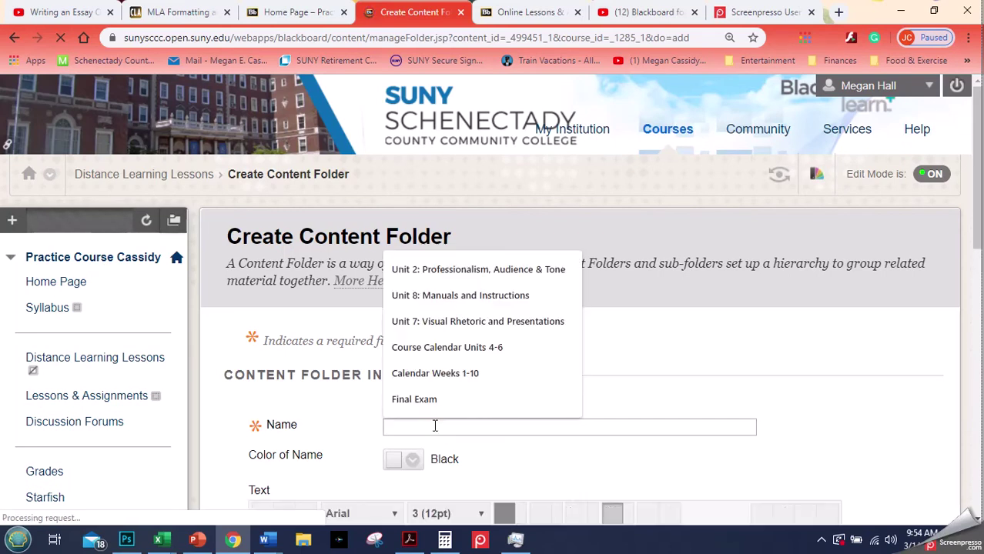
type("Unit ")
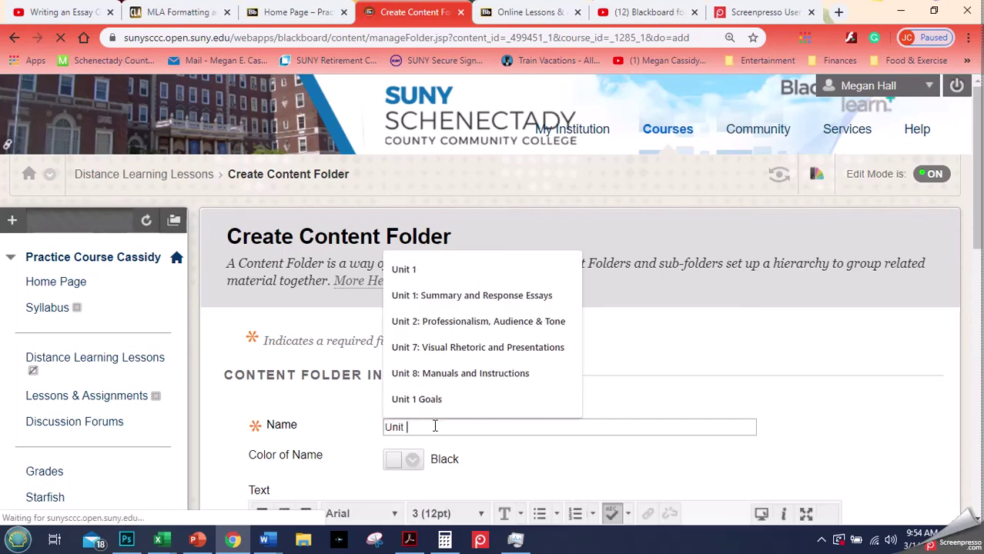
type("2")
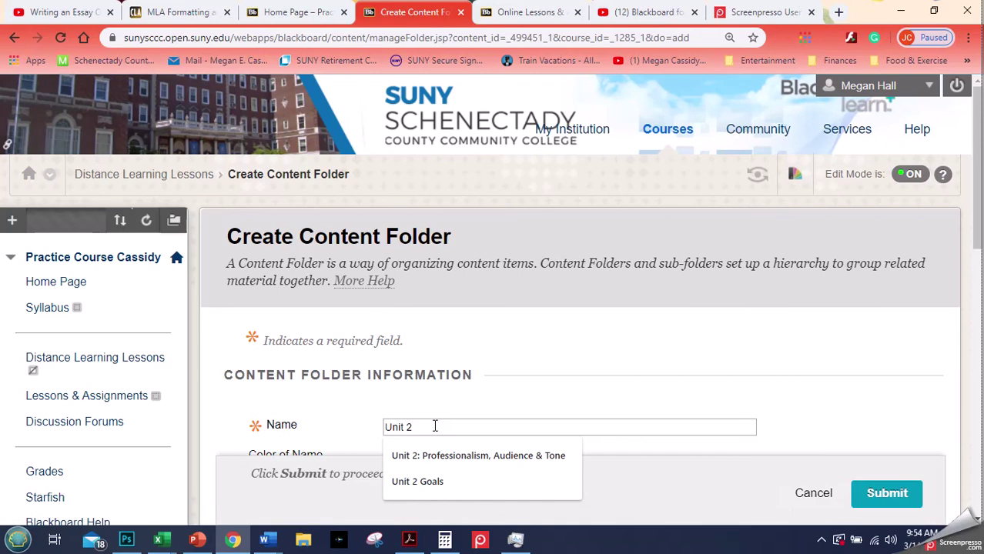
type(":")
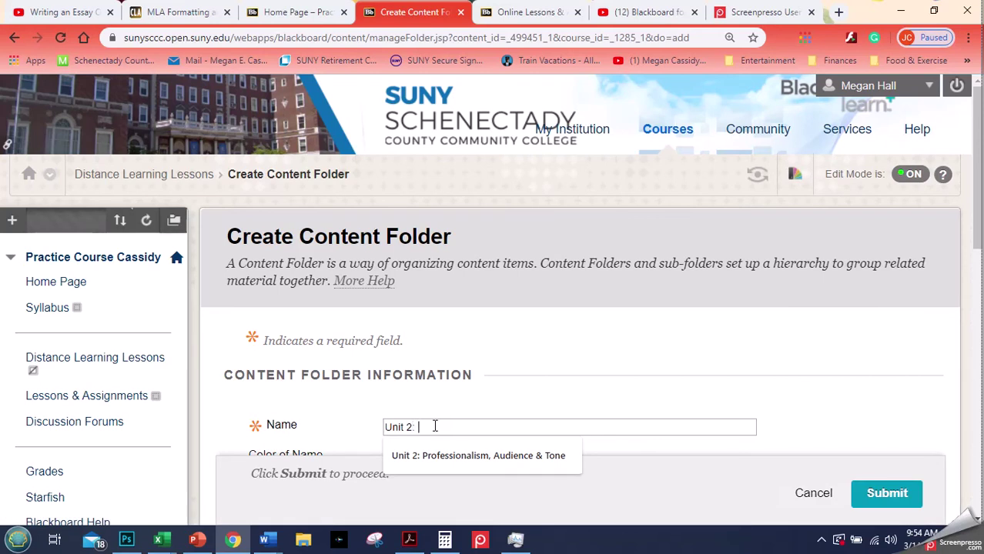
type(" Argu")
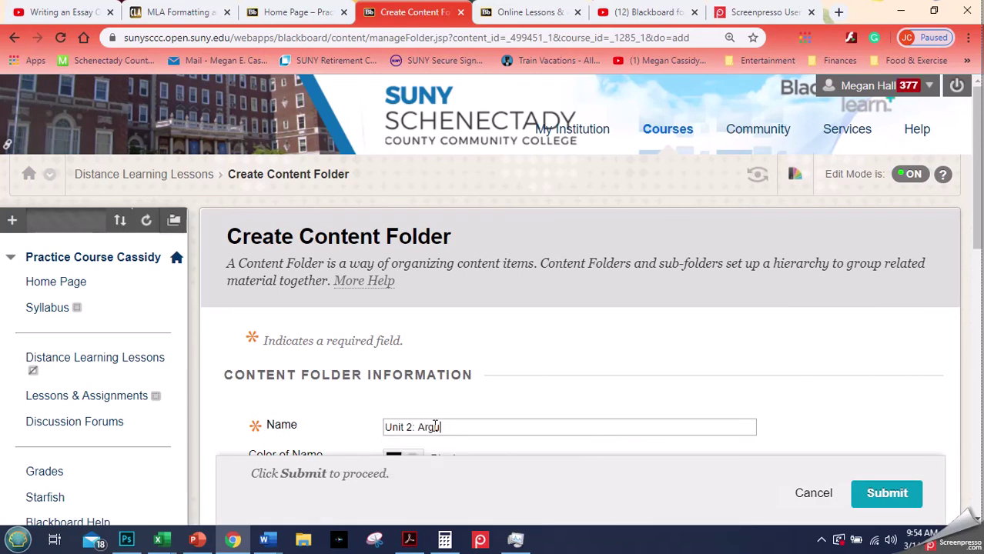
type("ment")
Enter the folder description "This folder contains items leading to your persuasive essay. Everything will be due by"
scroll(961, 327, "down", 3)
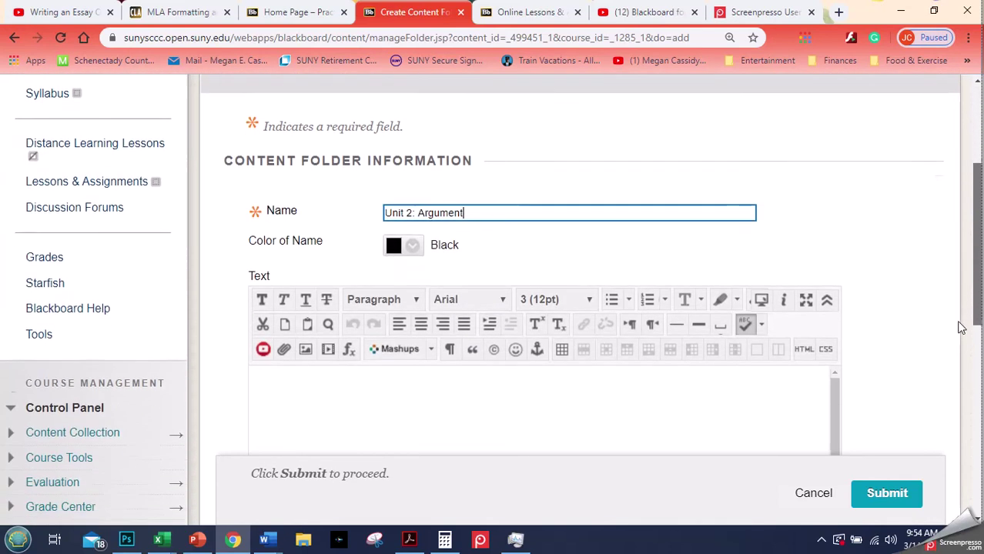
scroll(961, 328, "down", 1)
left_click(545, 318)
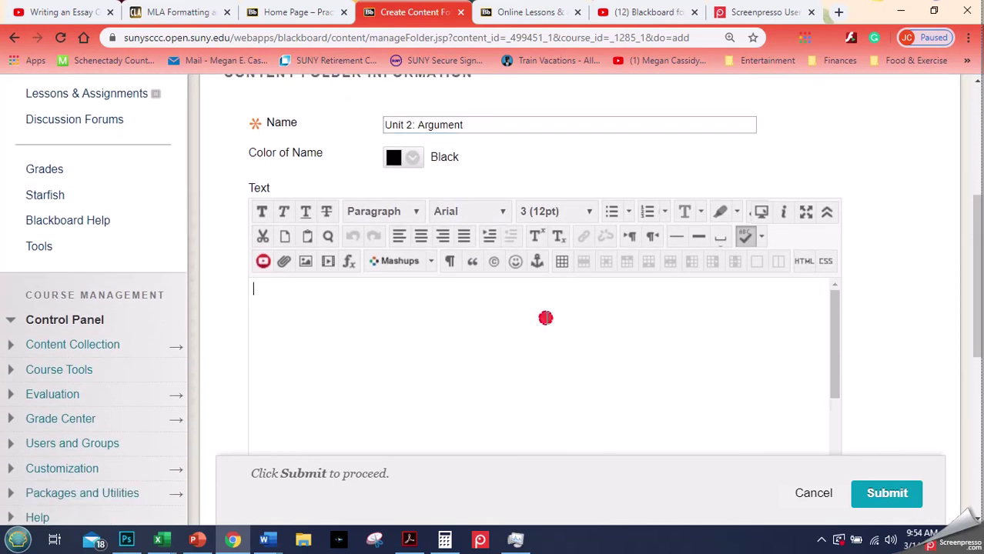
type("This")
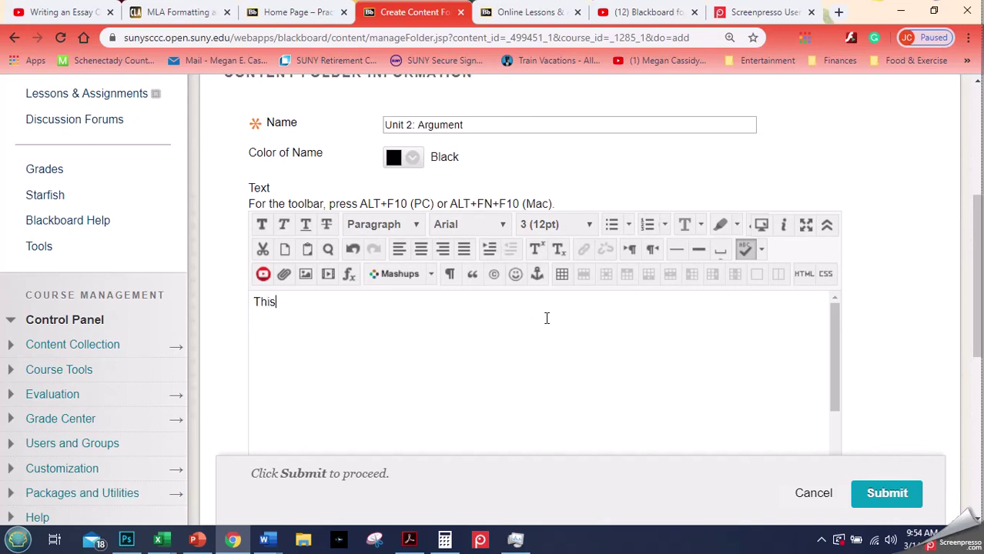
type(" folder contains i")
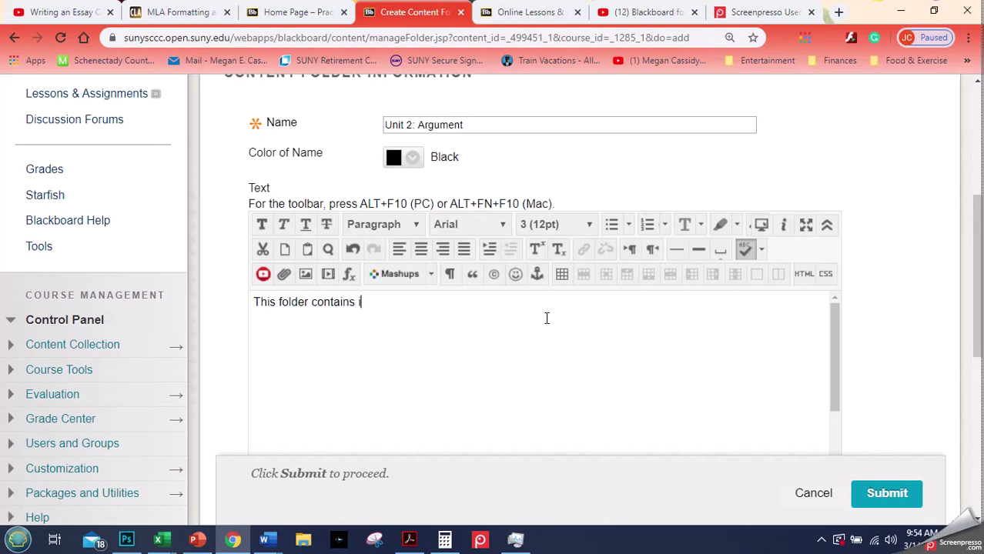
type("tems leadin g t")
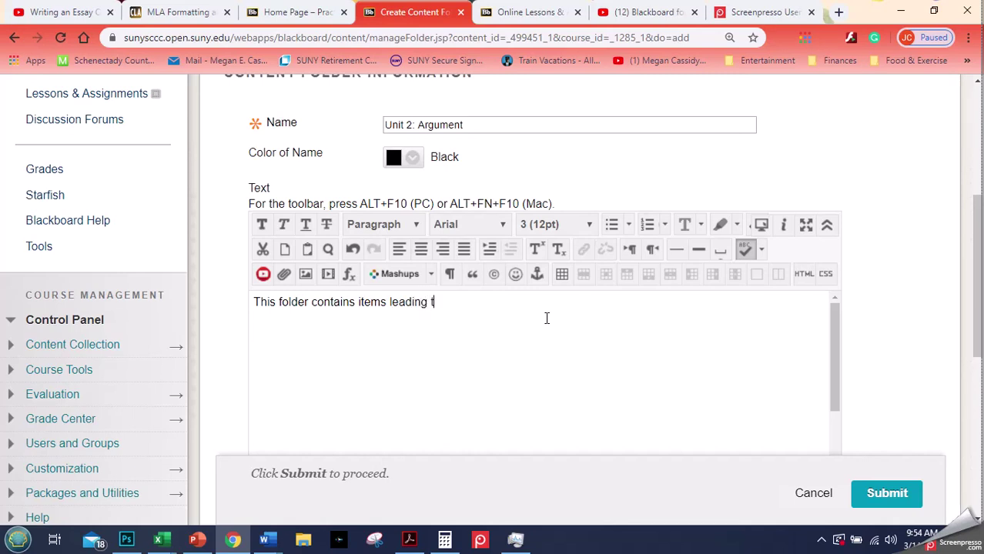
type("o your persuasive ")
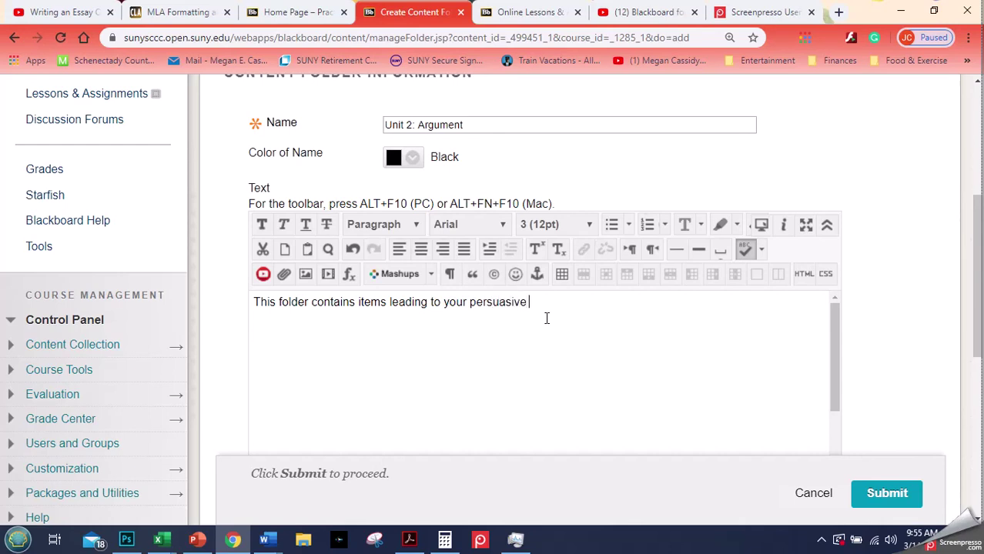
type("essay.  Everything will")
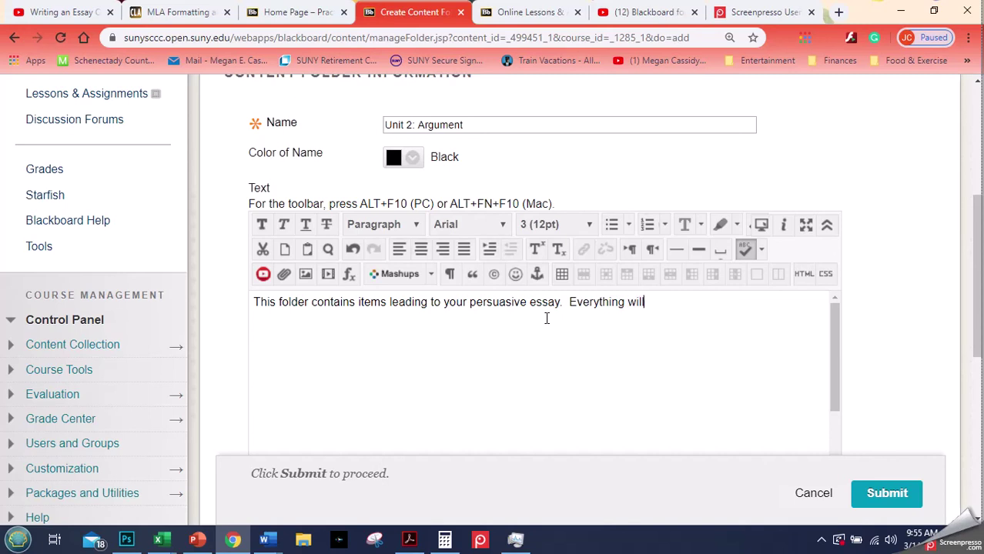
type(" be due by")
Check Saturday, April 18 in the system calendar and complete the description's due date with "11:59PM April 18"
left_click(922, 538)
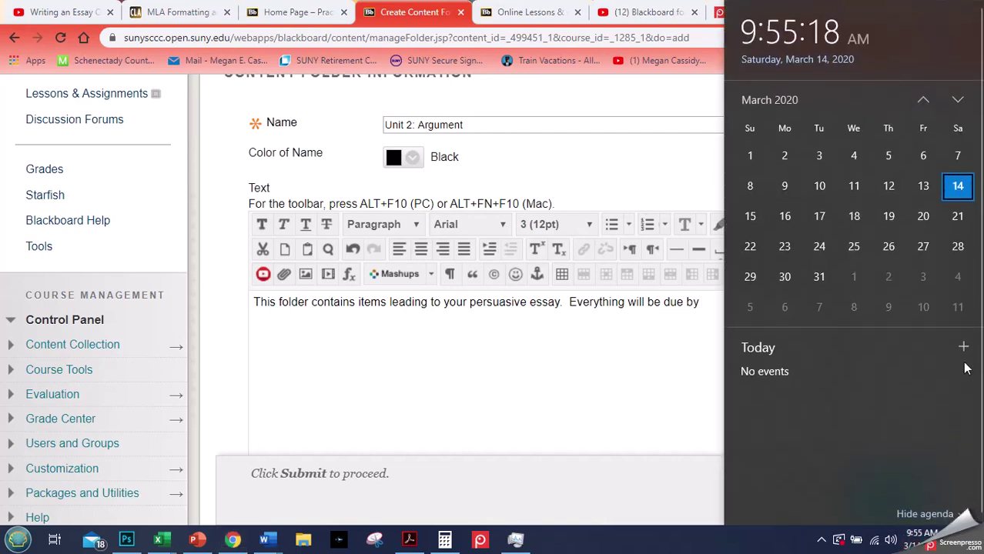
left_click(959, 101)
left_click(959, 220)
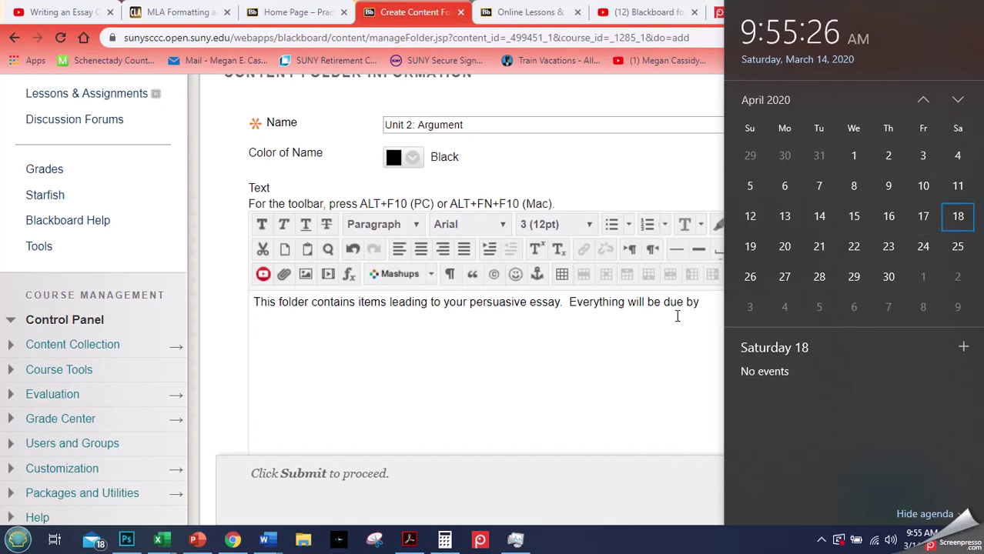
left_click(708, 301)
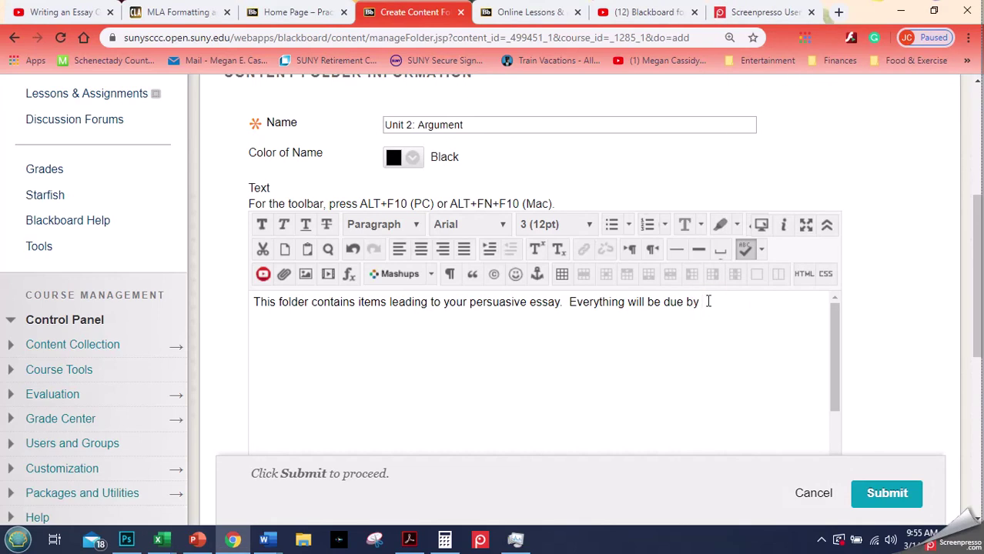
type("11: 59PM")
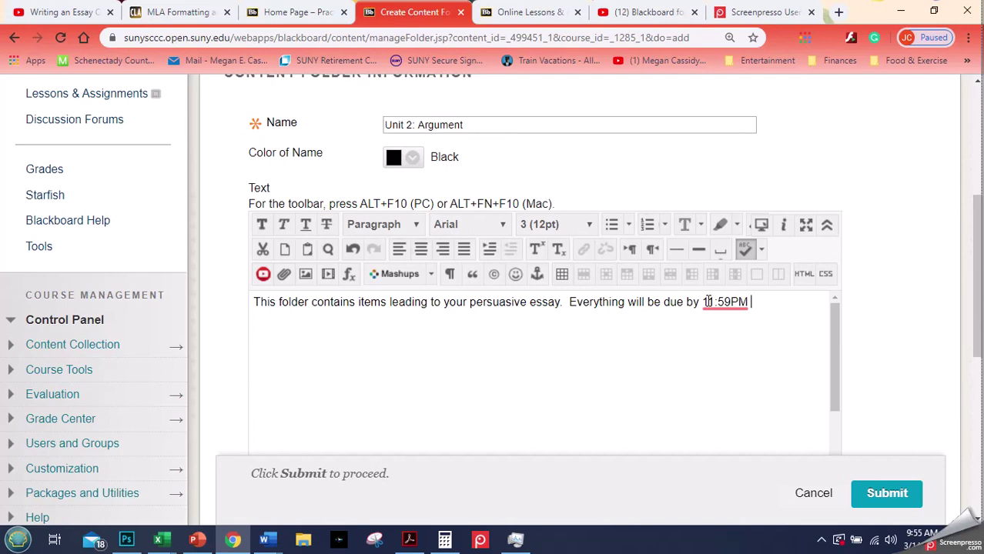
type("April 18")
left_click(758, 301)
type("p")
Submit the Unit 2: Argument folder and dismiss the confirmation banner on the Distance Learning Lessons page
left_click(903, 499)
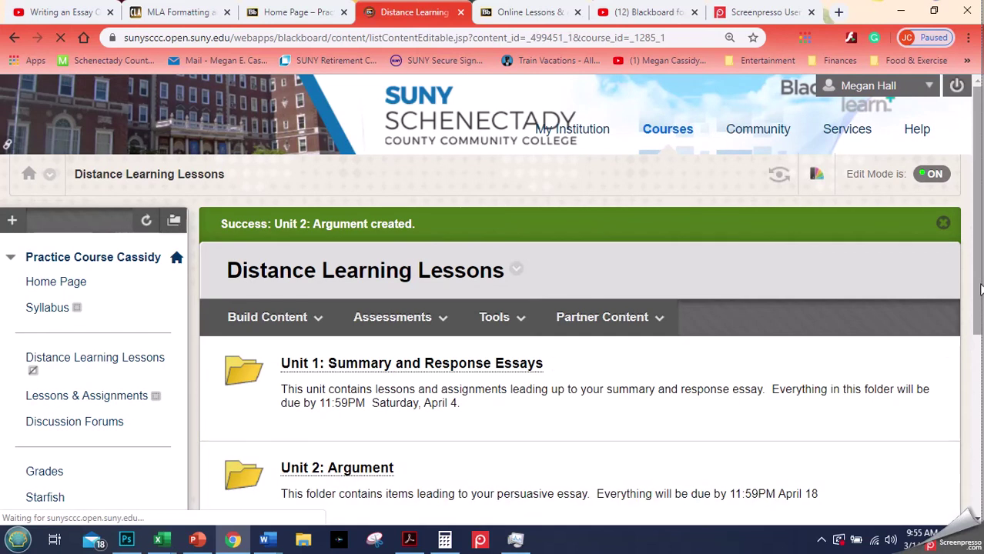
scroll(977, 285, "down", 1)
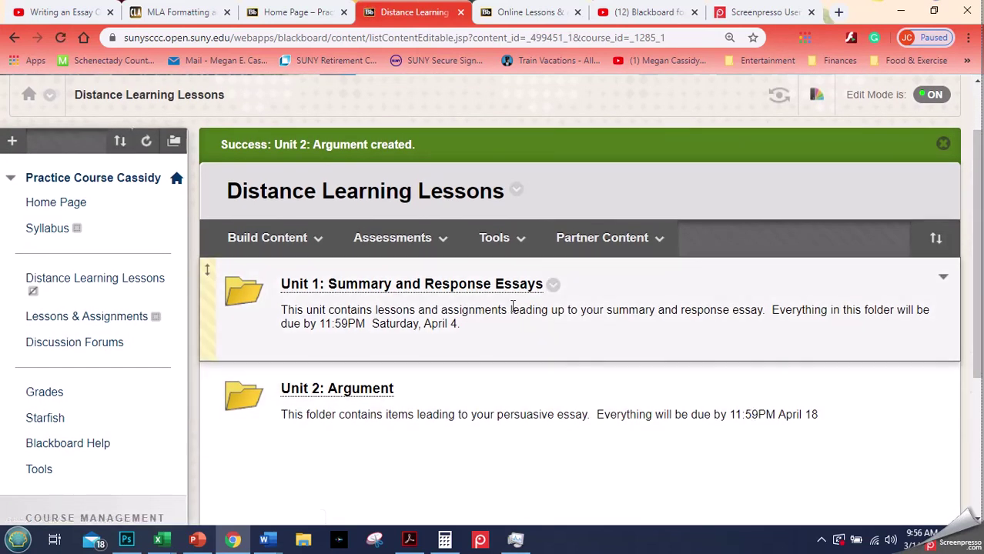
left_click(762, 309)
left_click(943, 143)
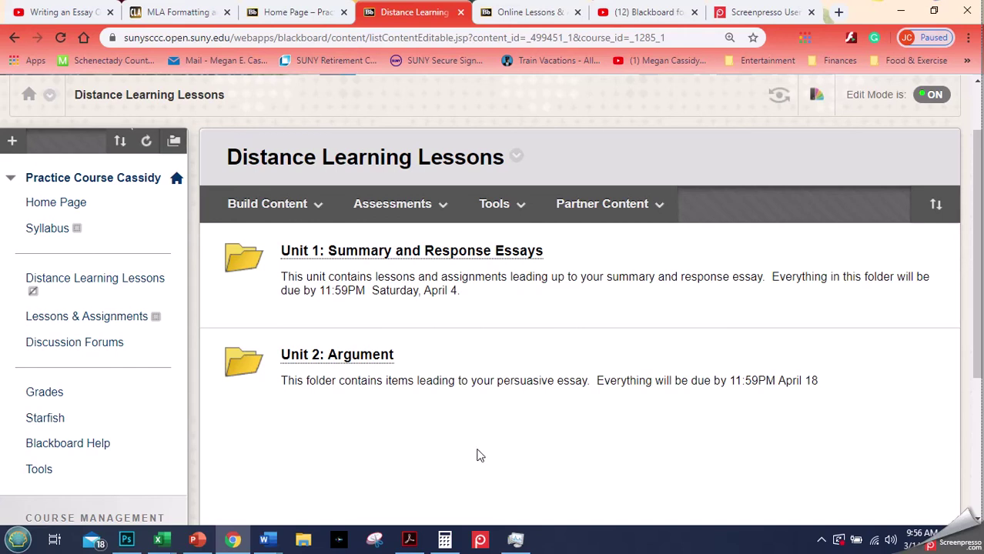
left_click(304, 205)
left_click(435, 204)
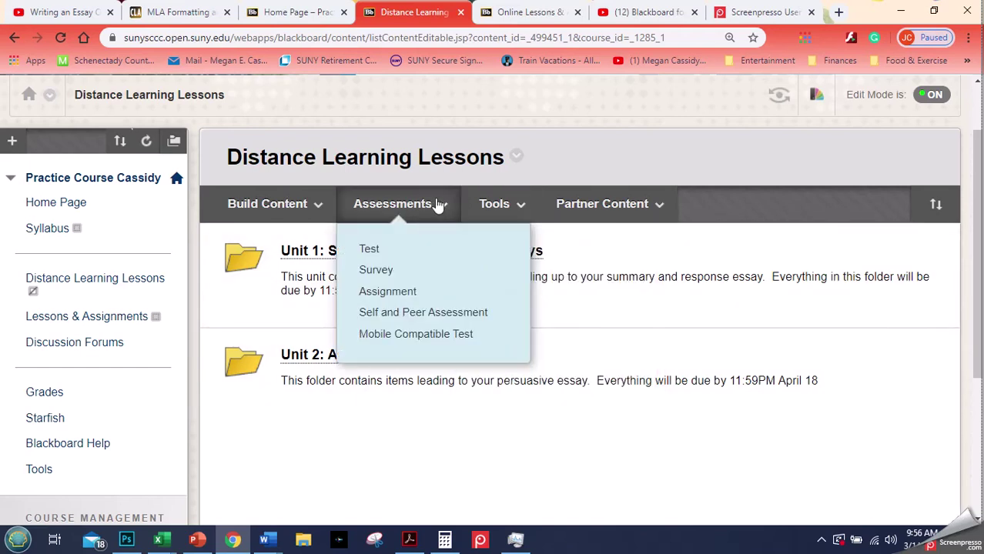
left_click(497, 205)
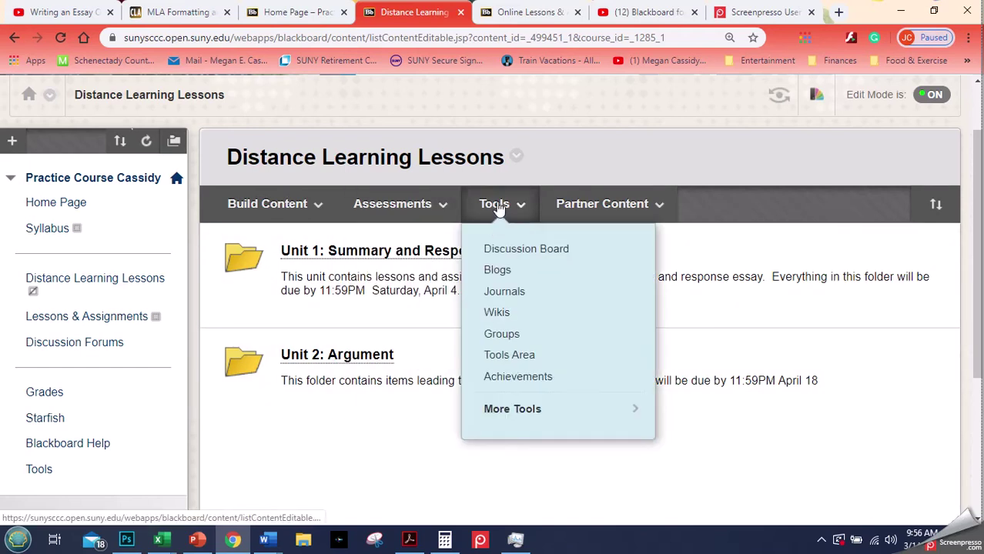